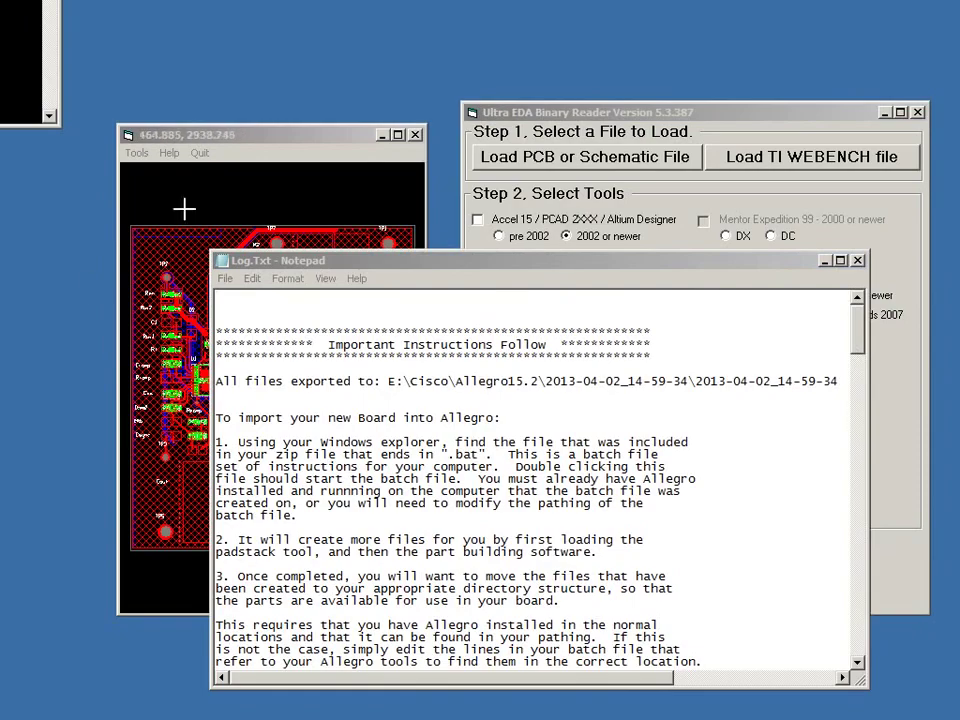
- Review the Allegro import instructions in the log and highlight the address of the Allegro_import.html help page
drag(862, 322, 420, 372)
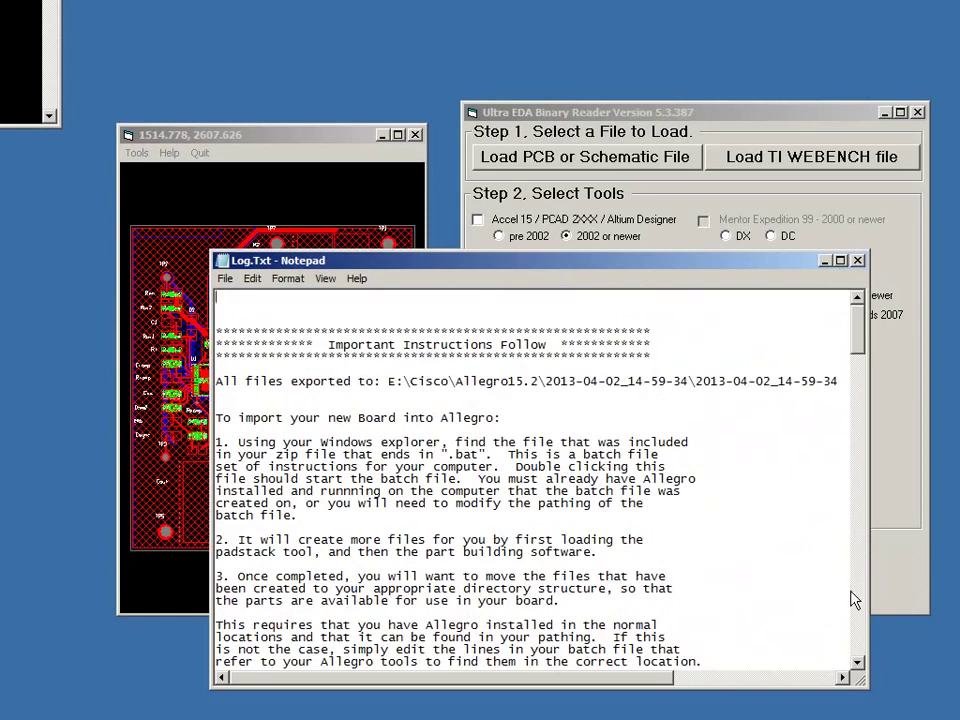
click(861, 630)
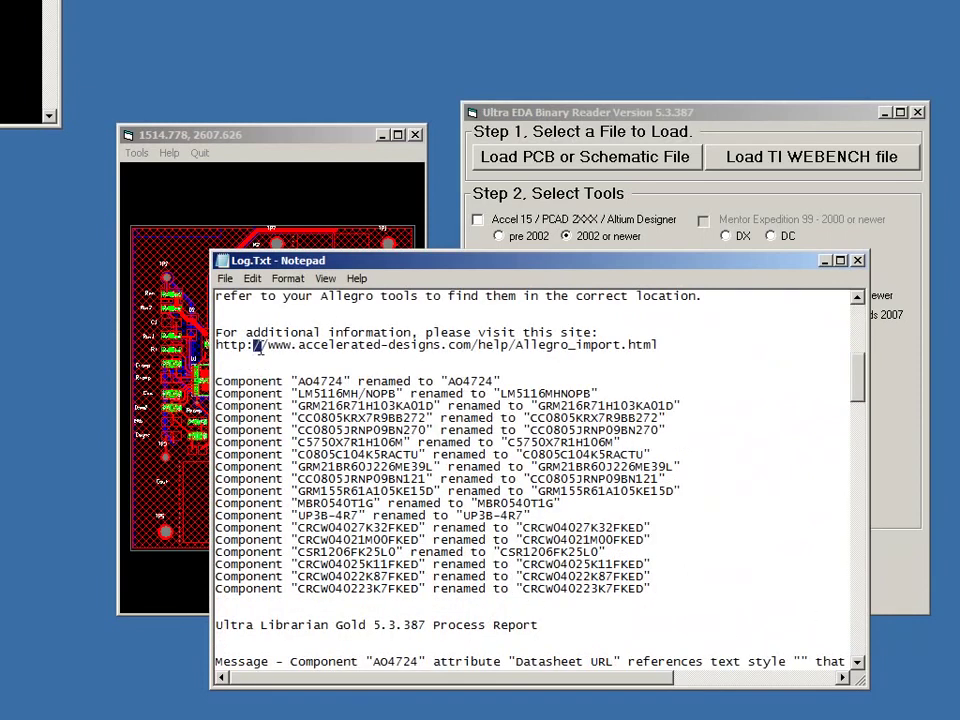
drag(254, 345, 481, 366)
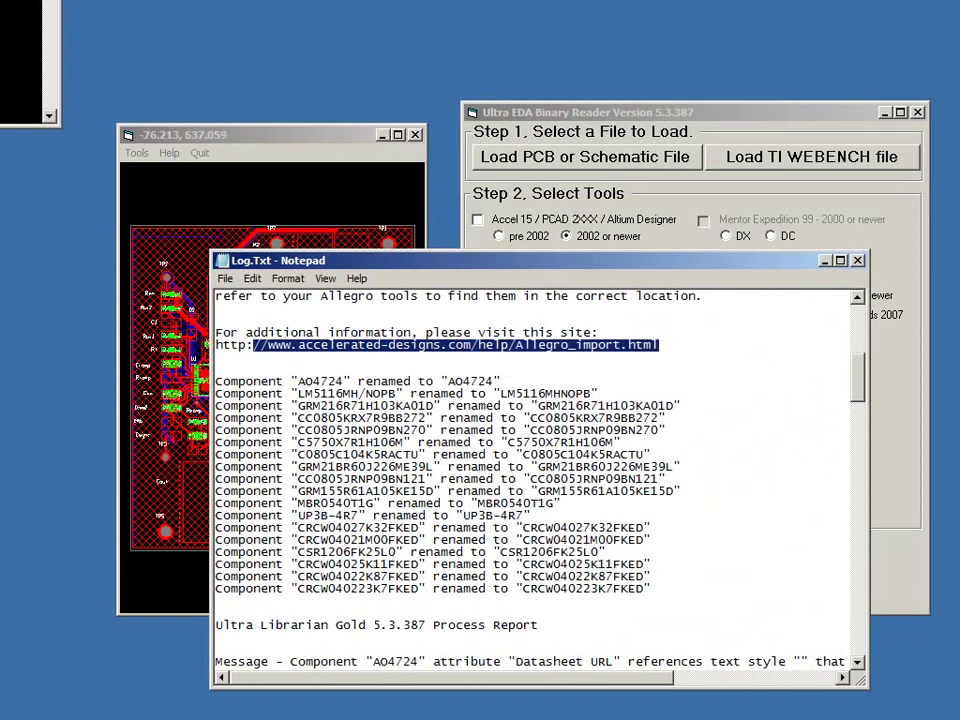
- Bring the batch command window into view to read its output, and close both it and the log
drag(0, 0, 345, 113)
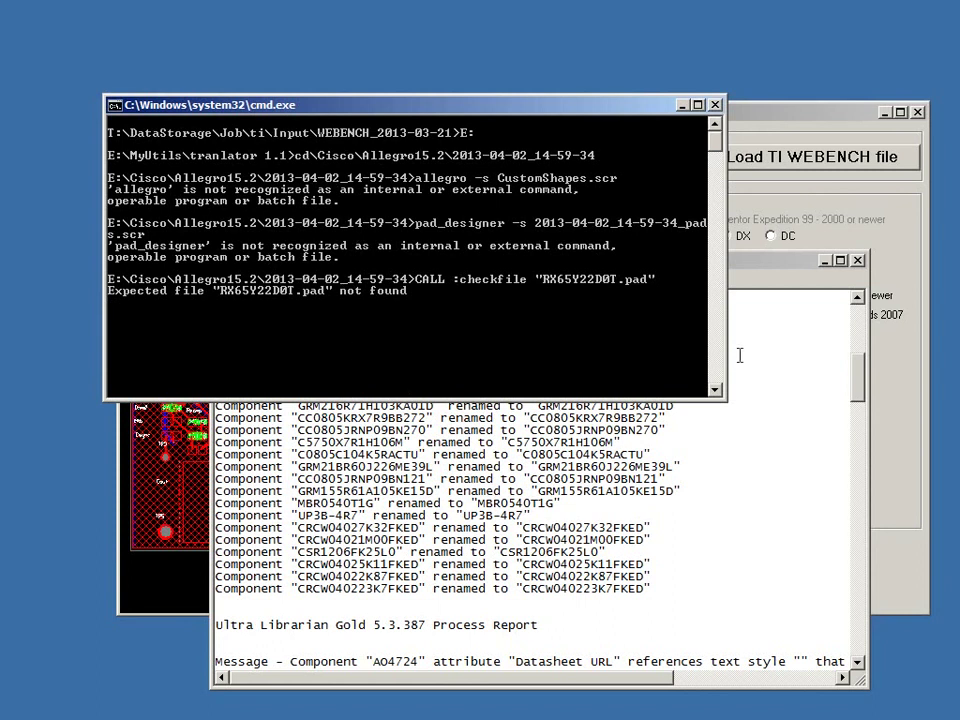
click(715, 106)
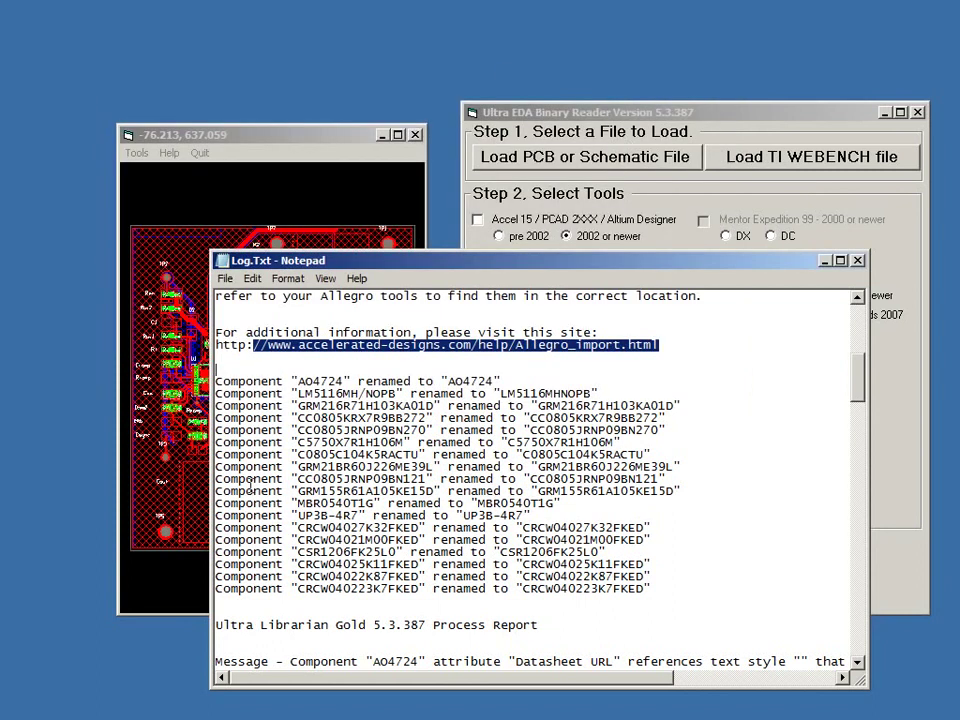
click(857, 261)
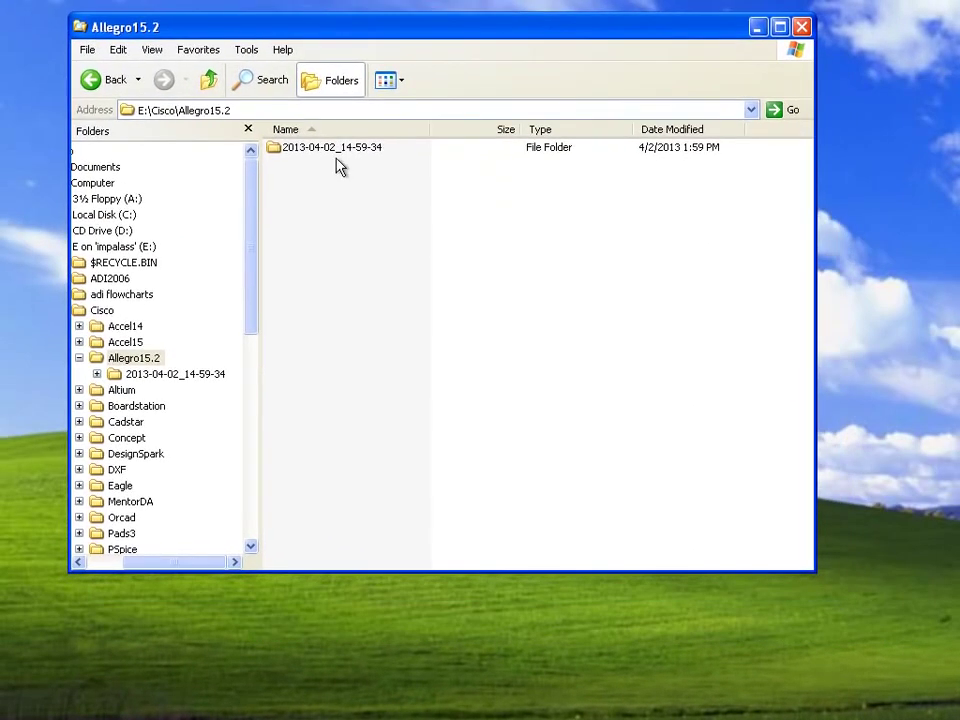
- Open the 2013-04-02_14-59-34 export folder in E:\Cisco\Allegro15.2 and open its batch file for editing
click(514, 214)
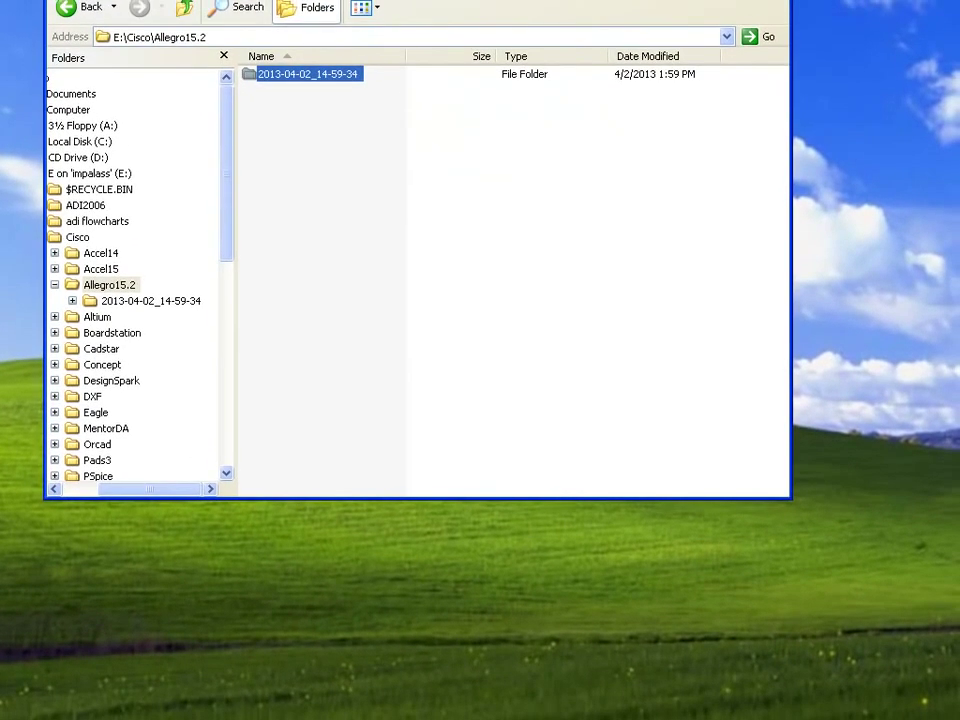
double_click(331, 78)
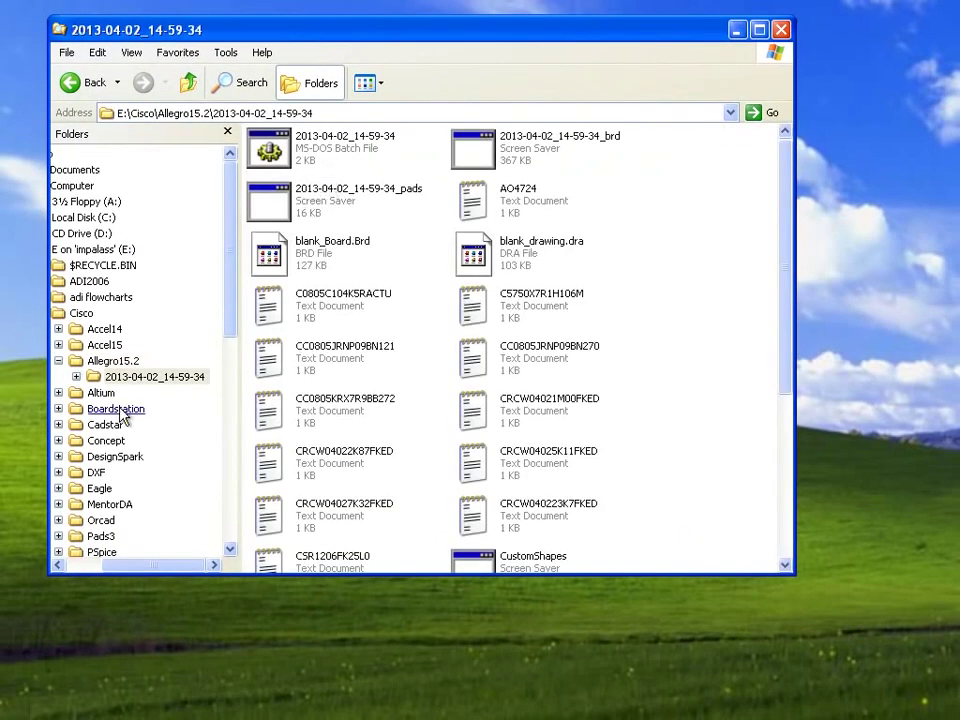
click(342, 144)
right_click(324, 137)
click(345, 159)
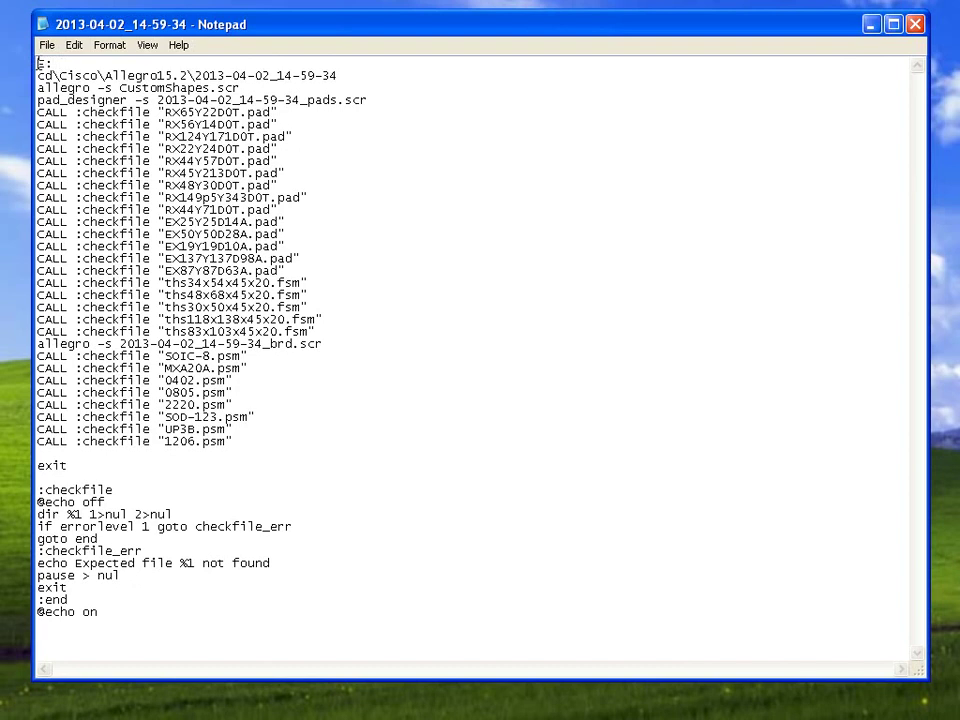
- Check the drive and directory lines at the start of the batch file, close it and run the batch file
drag(37, 63, 36, 86)
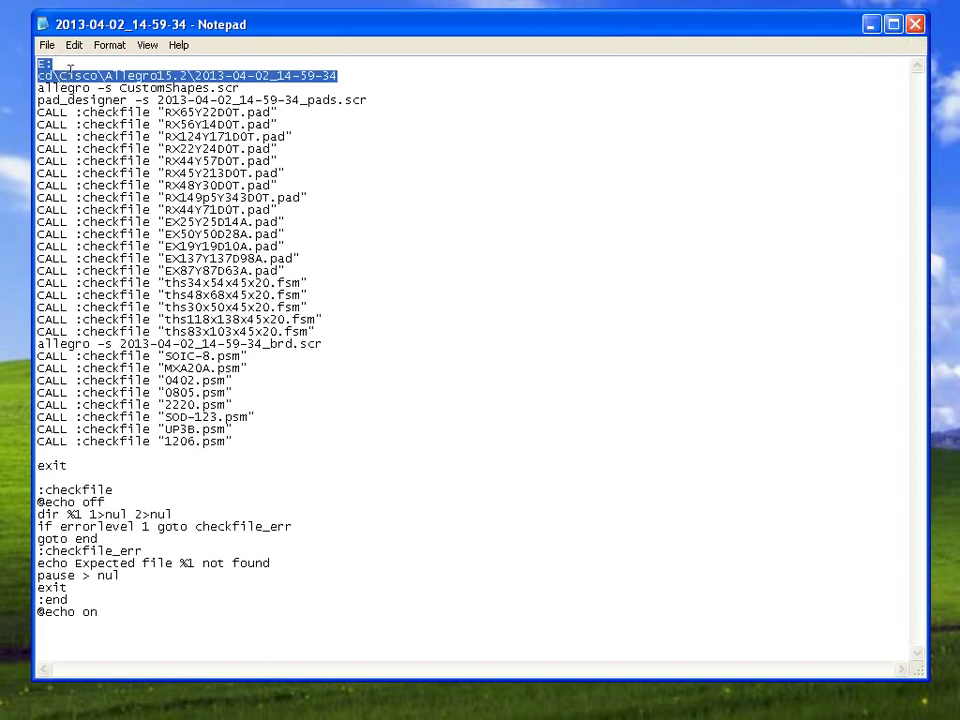
click(917, 30)
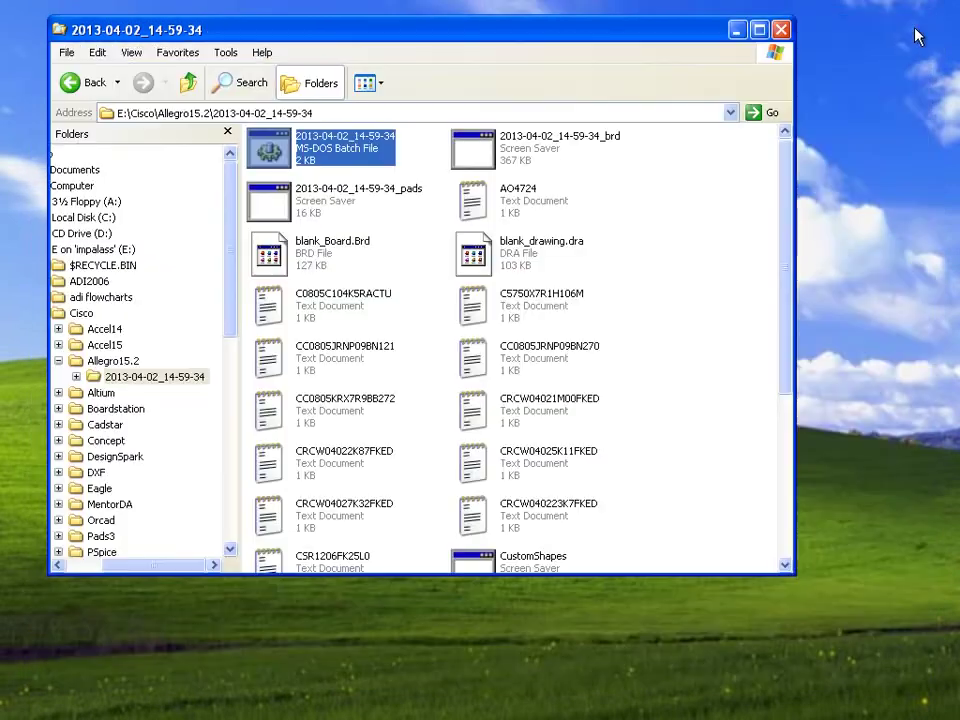
double_click(268, 150)
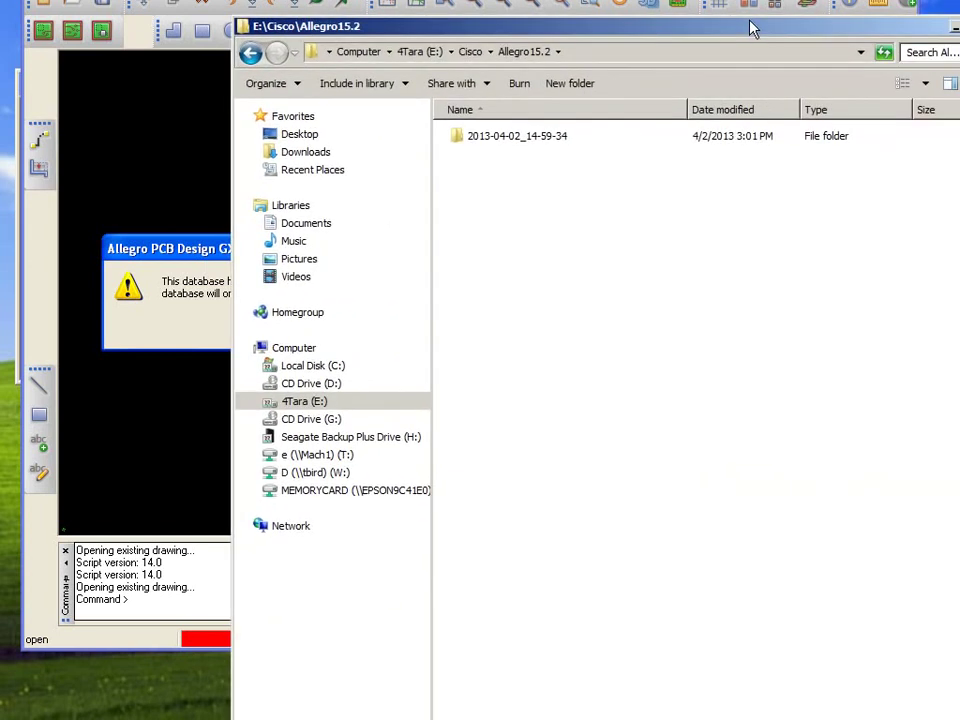
- Browse to E:\MyUtils\tranlator 1.1\CadInfosBoard\Allegro15.2 and locate the template files blank_Board.brd and blank_drawing.dra
click(300, 402)
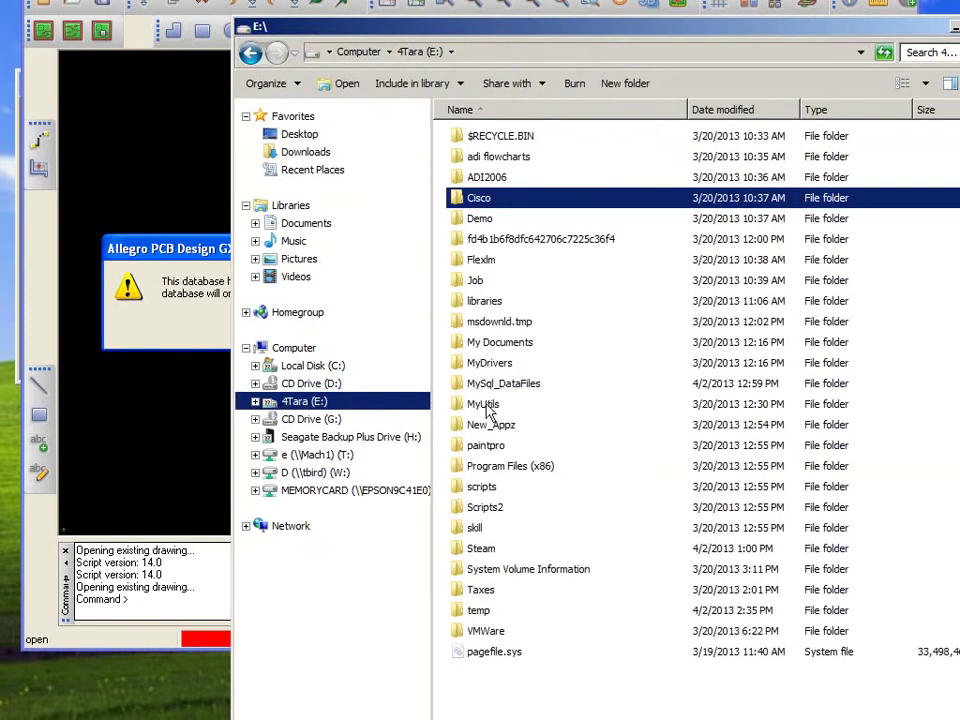
double_click(486, 406)
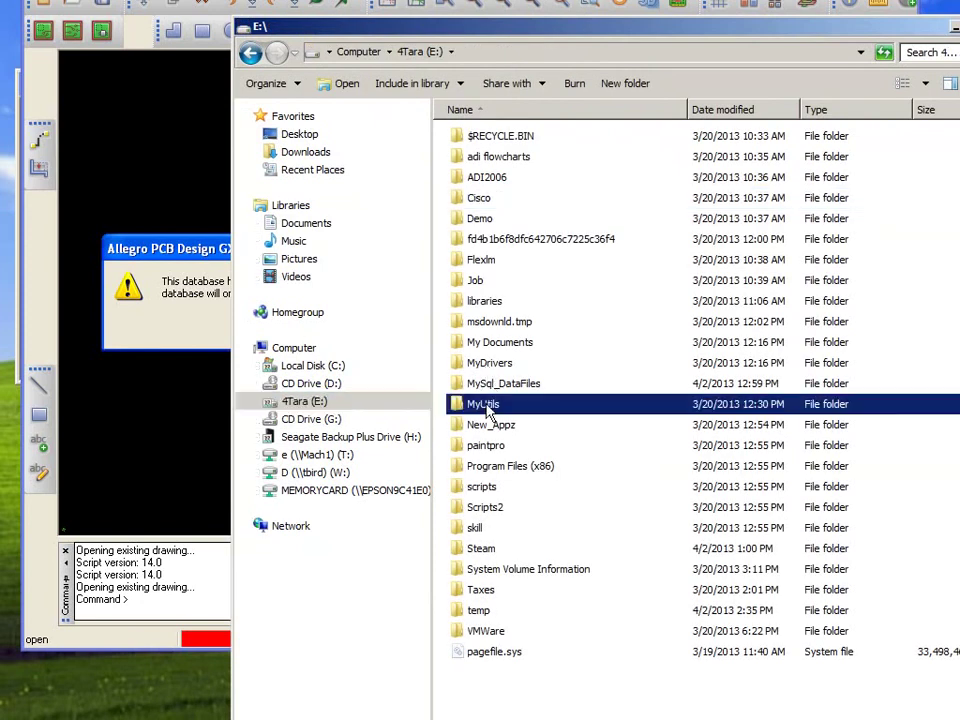
click(491, 590)
double_click(491, 590)
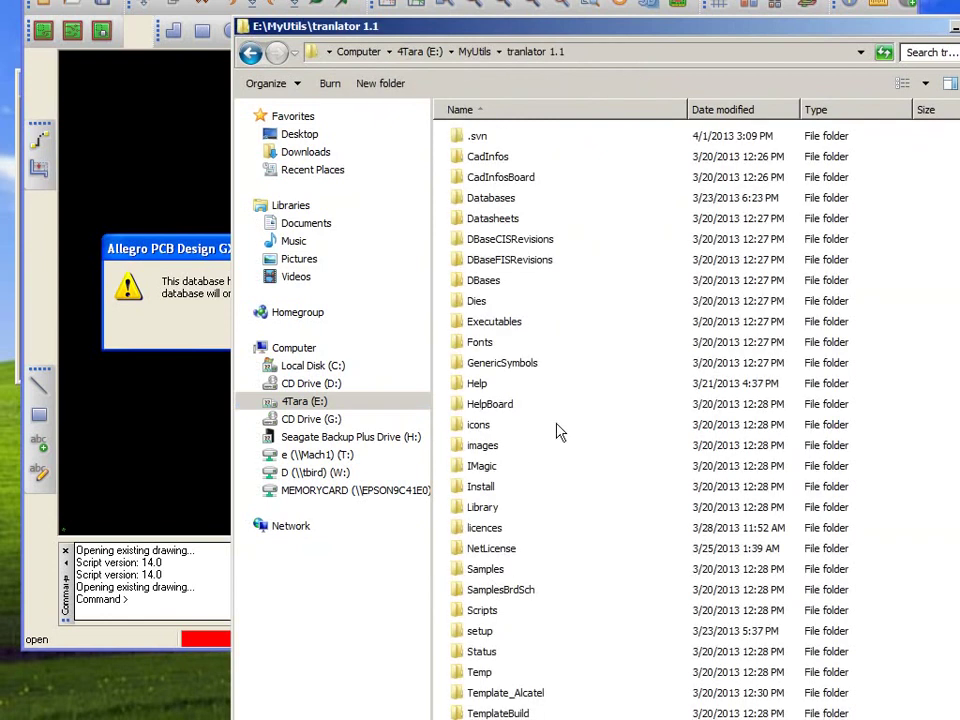
double_click(490, 182)
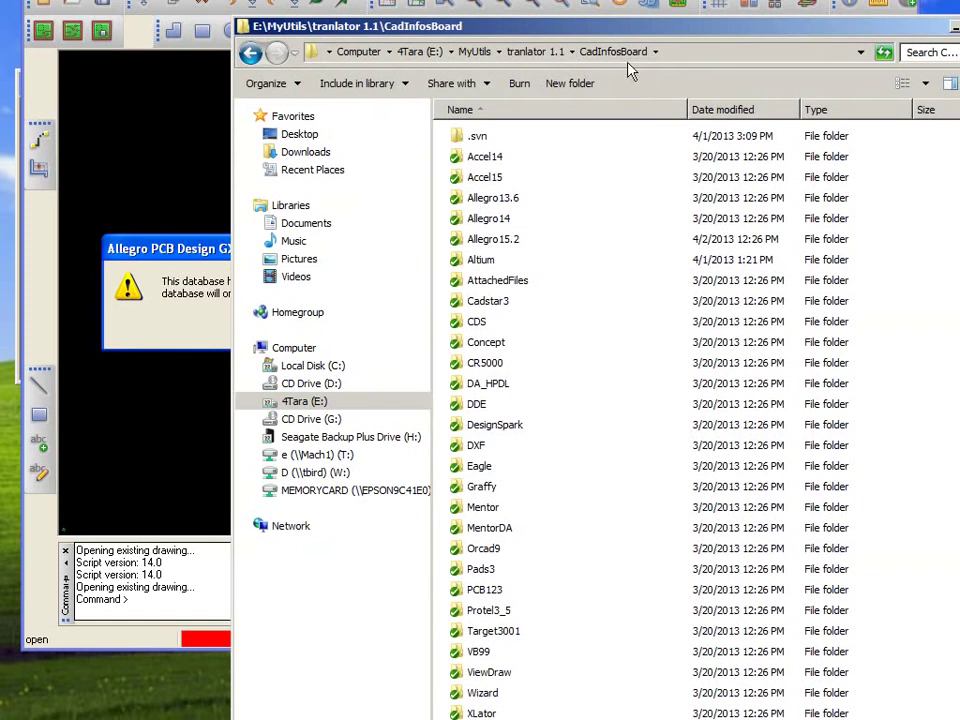
double_click(492, 240)
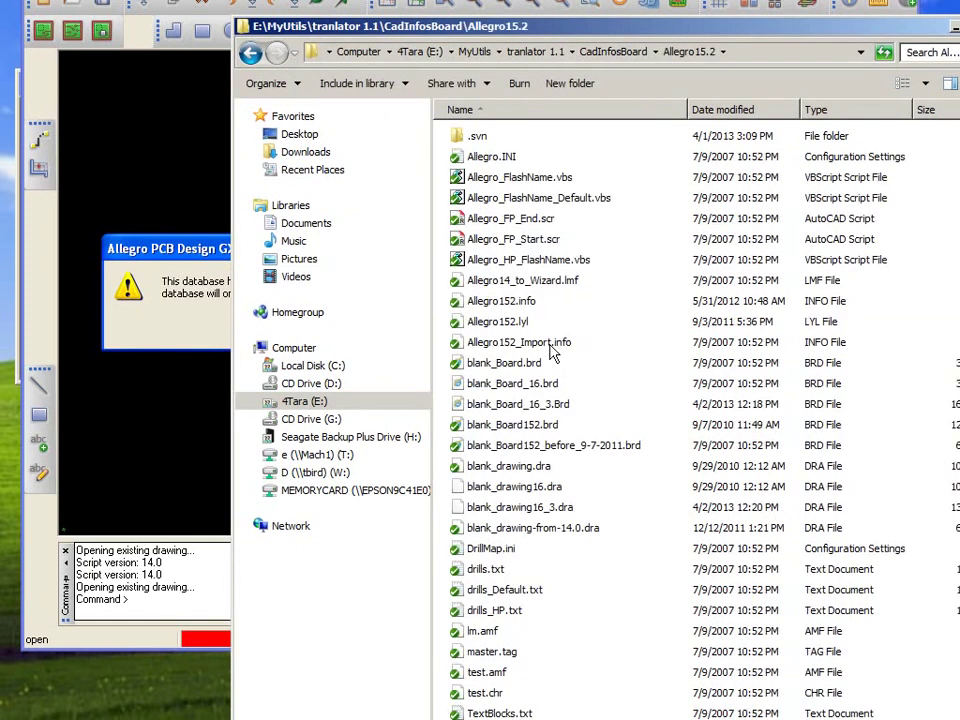
click(540, 363)
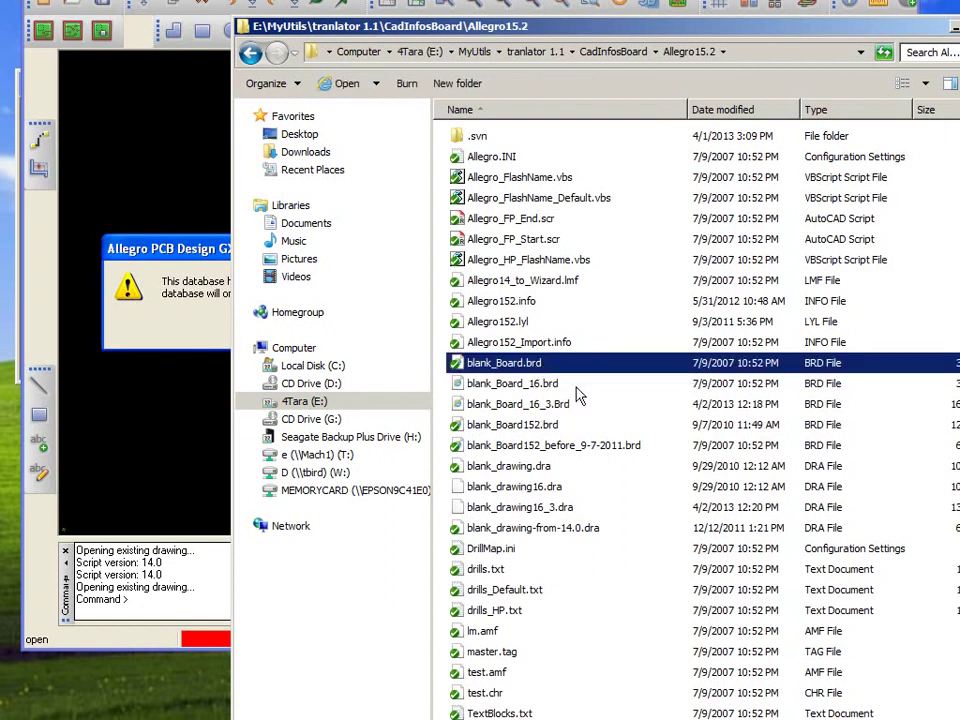
click(558, 467)
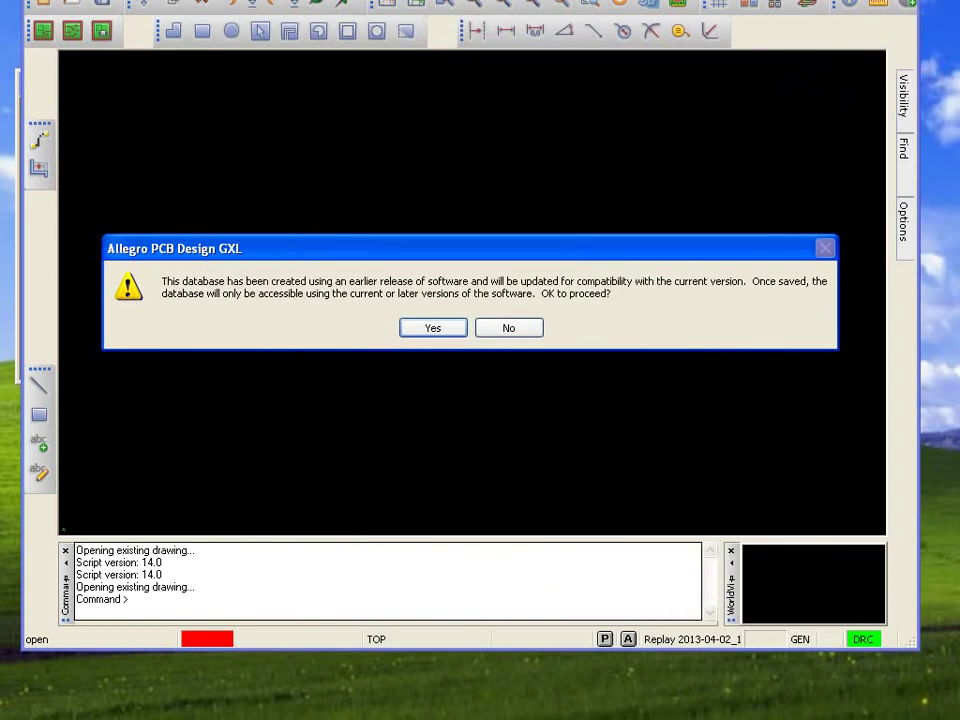
- Accept the compatibility update for each symbol drawing and the board file as the script runs, and acknowledge the out-of-date DRC warning
click(433, 333)
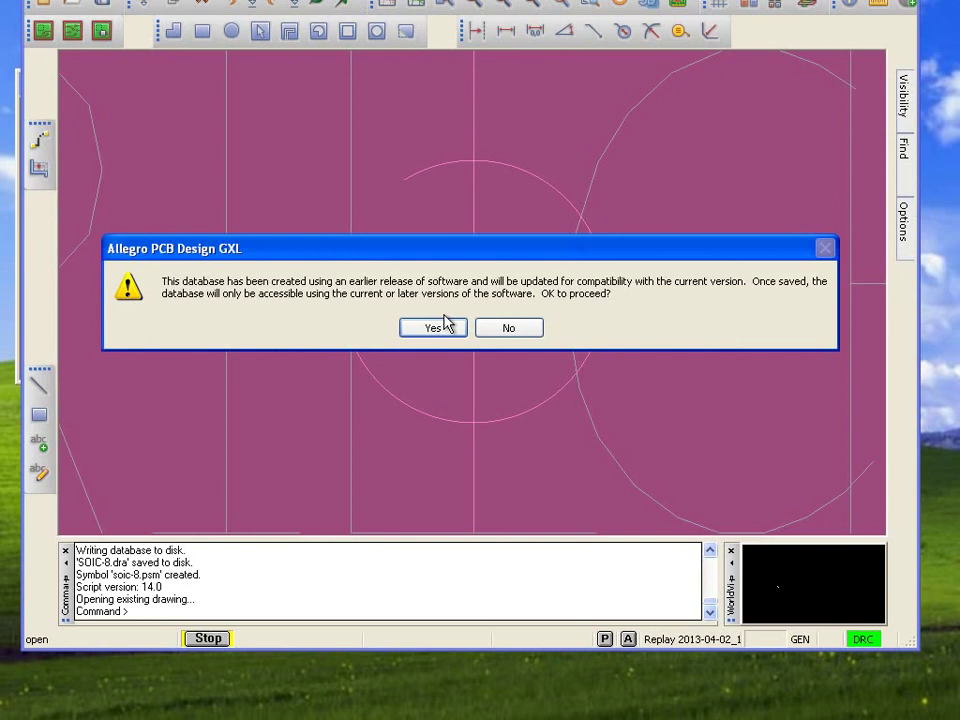
click(434, 330)
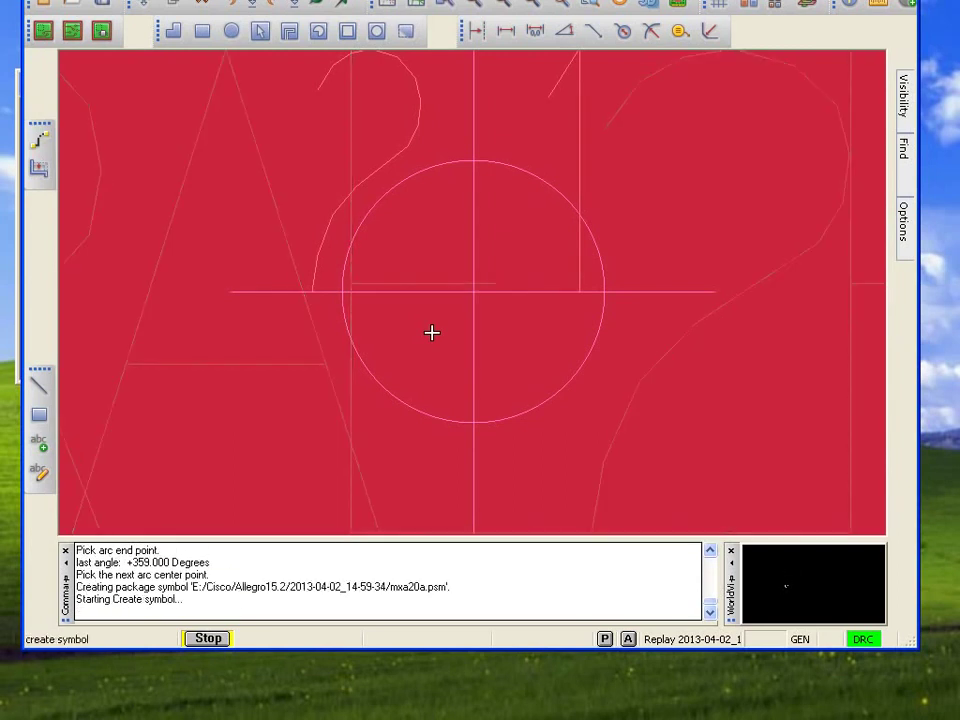
click(432, 327)
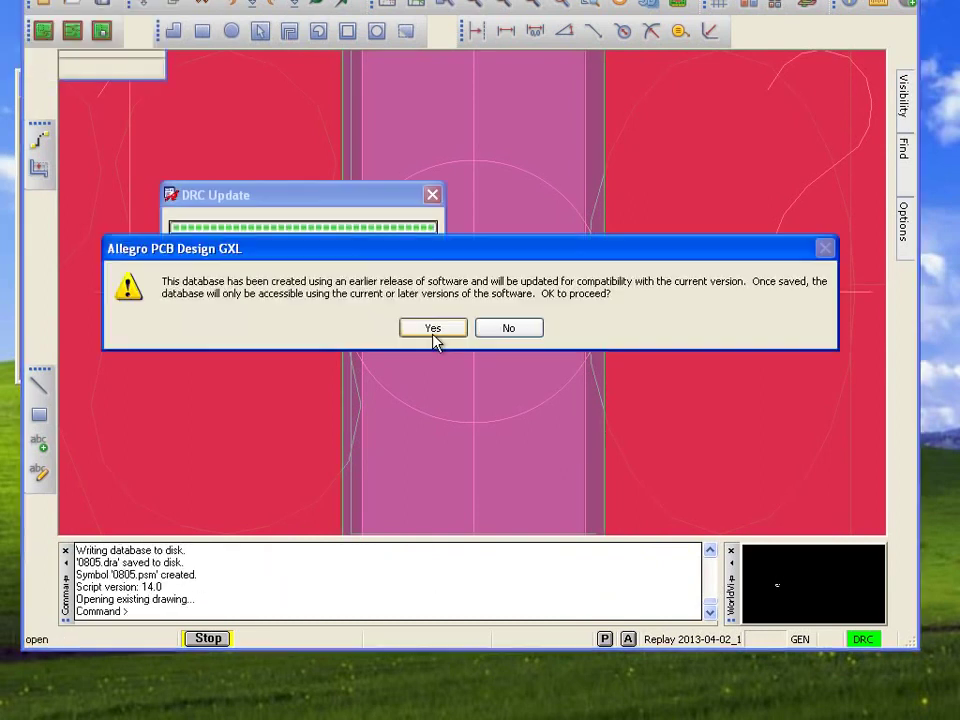
click(433, 329)
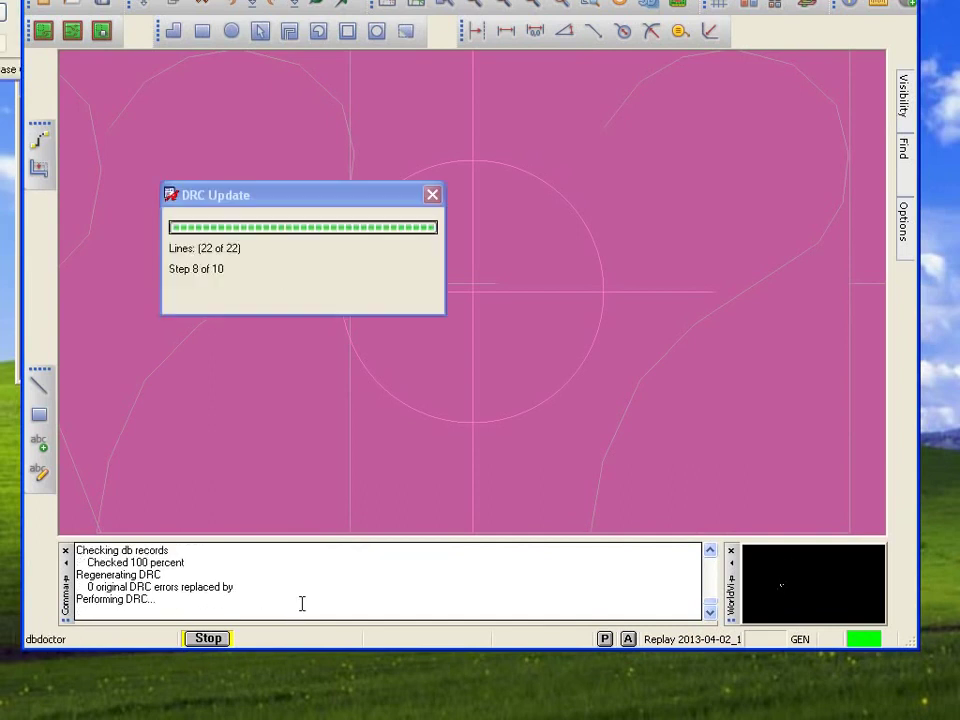
click(459, 331)
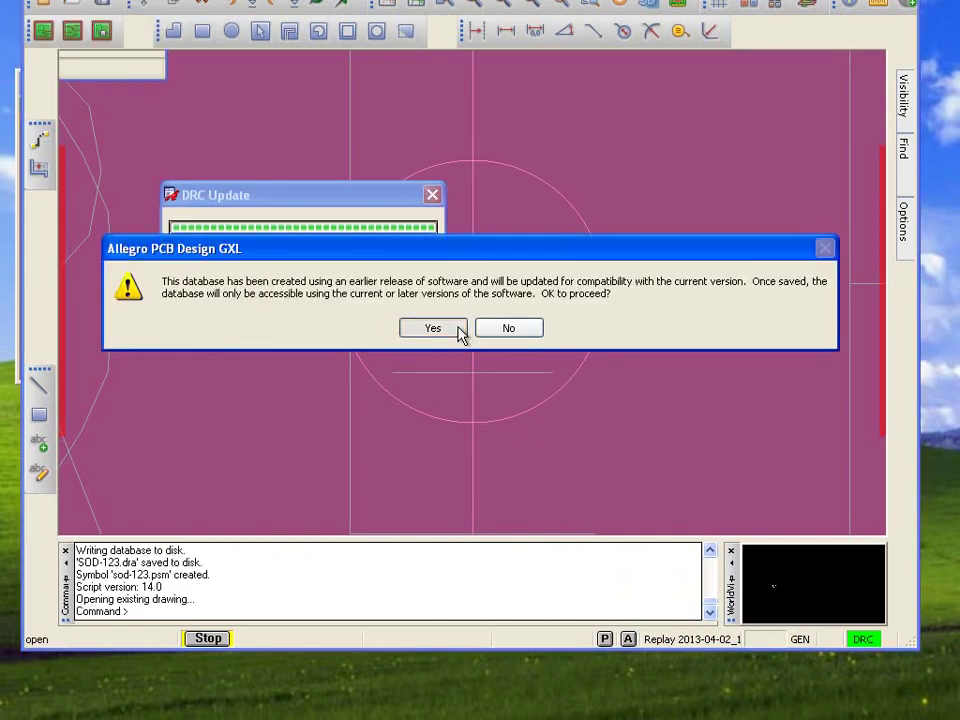
click(432, 328)
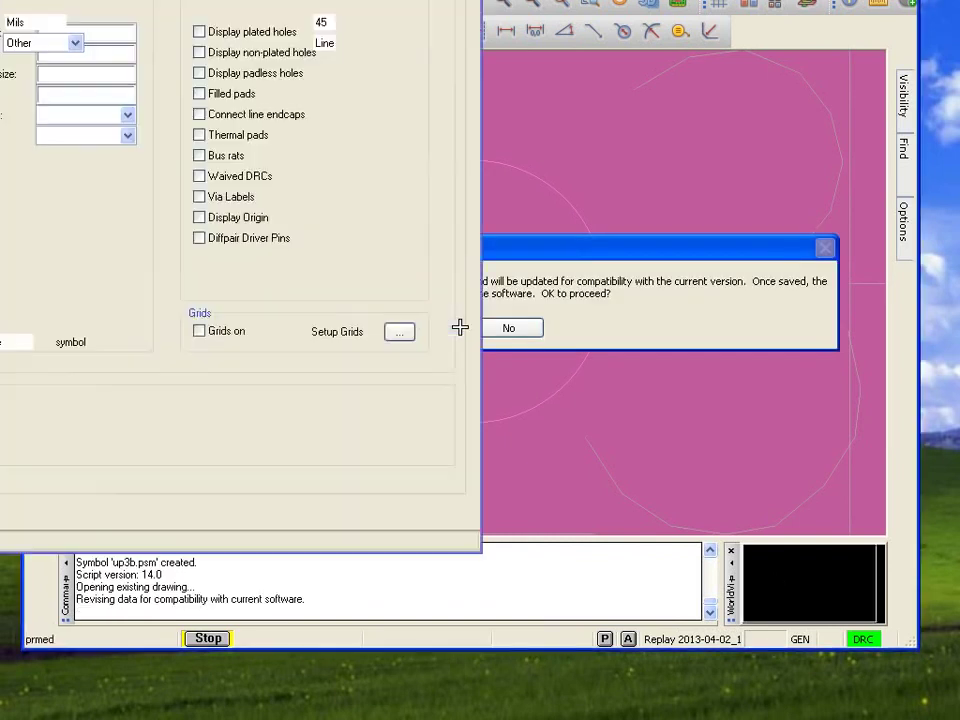
click(458, 329)
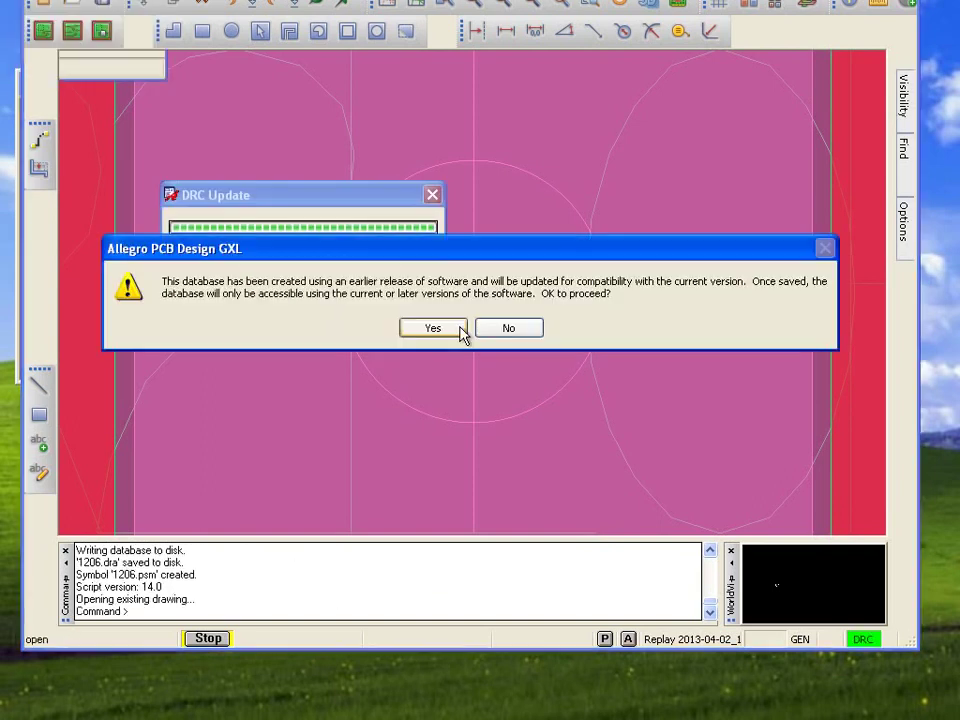
click(460, 330)
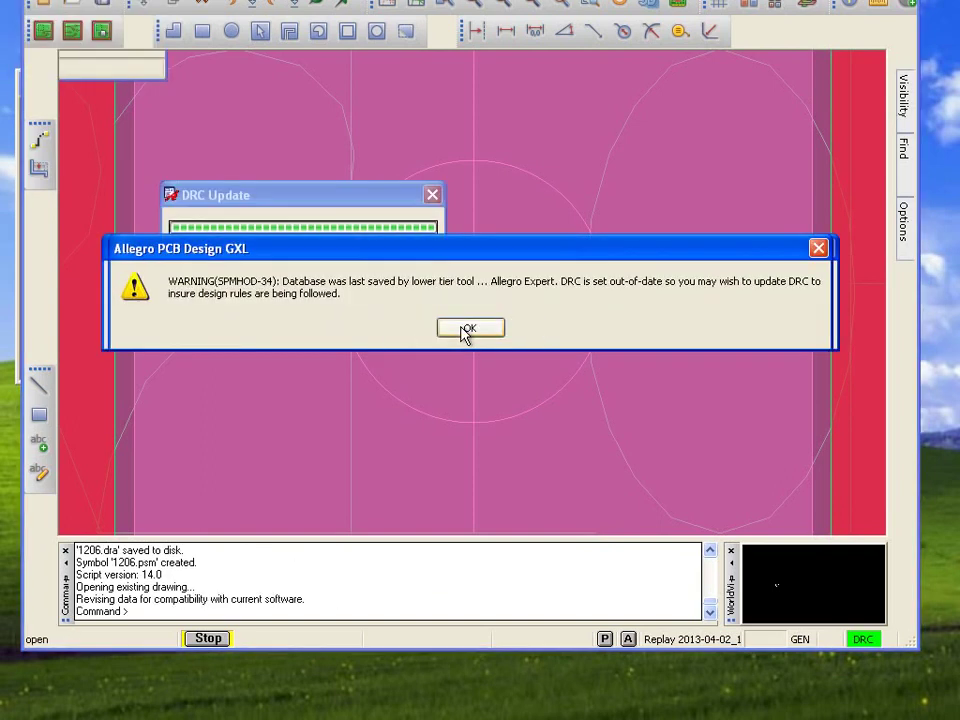
click(466, 329)
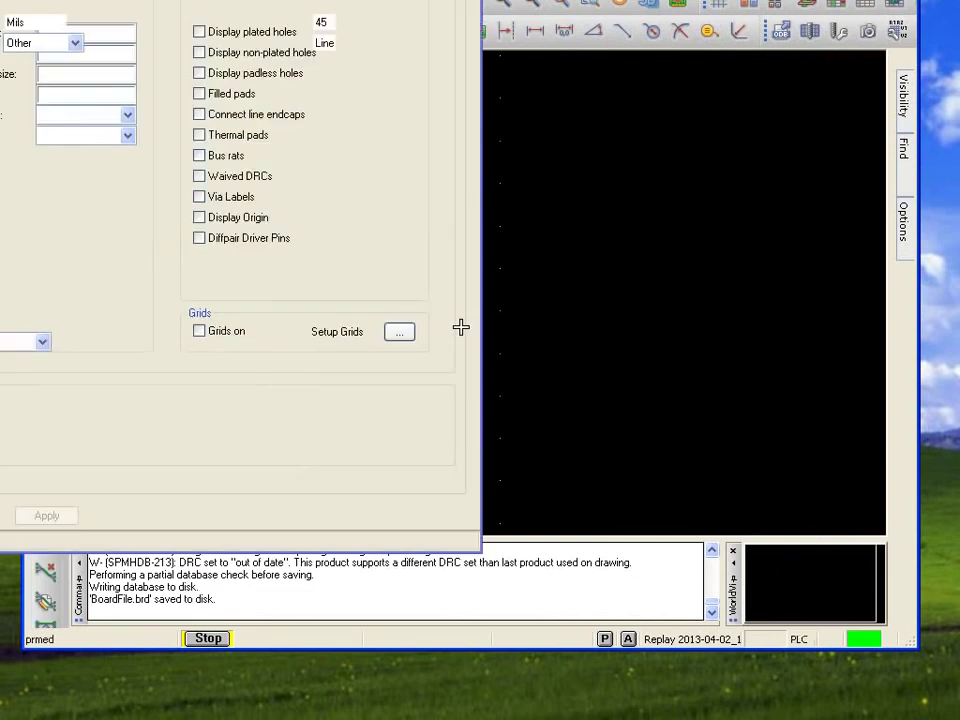